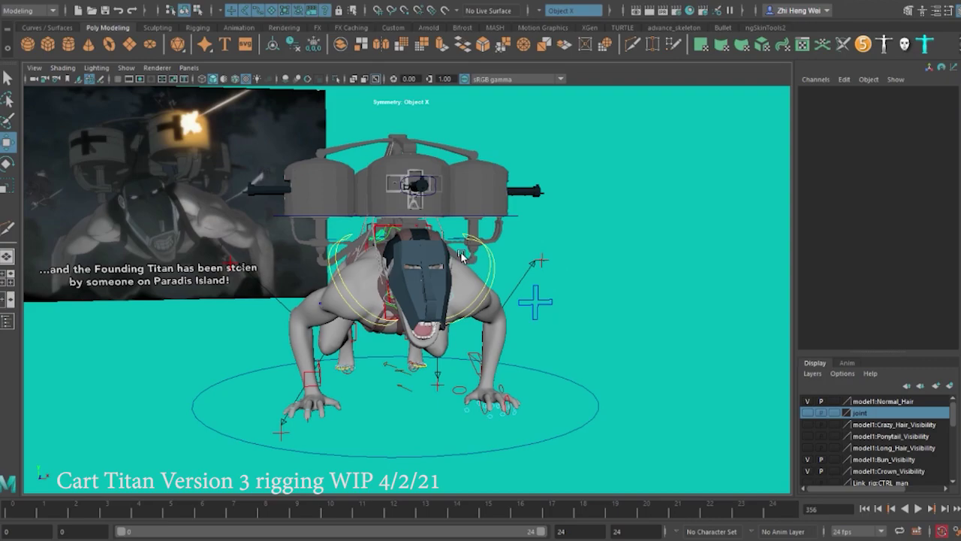
Orbit the perspective view to frame the titan and its turret cart rig from the front.
{"action": "mouse_move", "coordinate": [462, 256]}
{"action": "left_mouse_down", "text": "alt"}
{"action": "mouse_move", "coordinate": [606, 259]}
{"action": "mouse_move", "coordinate": [528, 319]}
{"action": "mouse_move", "coordinate": [745, 315]}
{"action": "left_mouse_up", "text": "alt"}
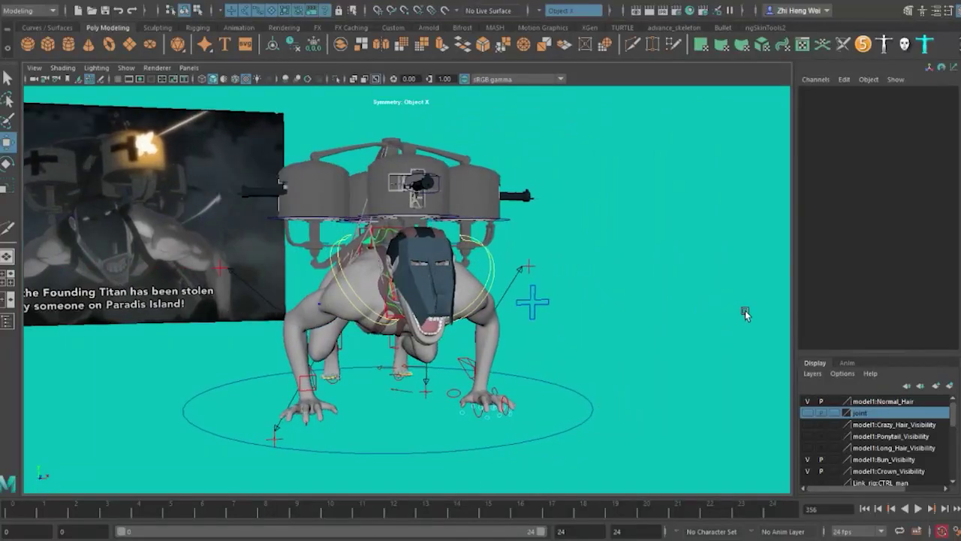
Zoom in on the front turret and select FRONT_machine_gun_ctrl.
{"action": "left_click_drag", "start_coordinate": [477, 274], "coordinate": [381, 276], "text": "alt"}
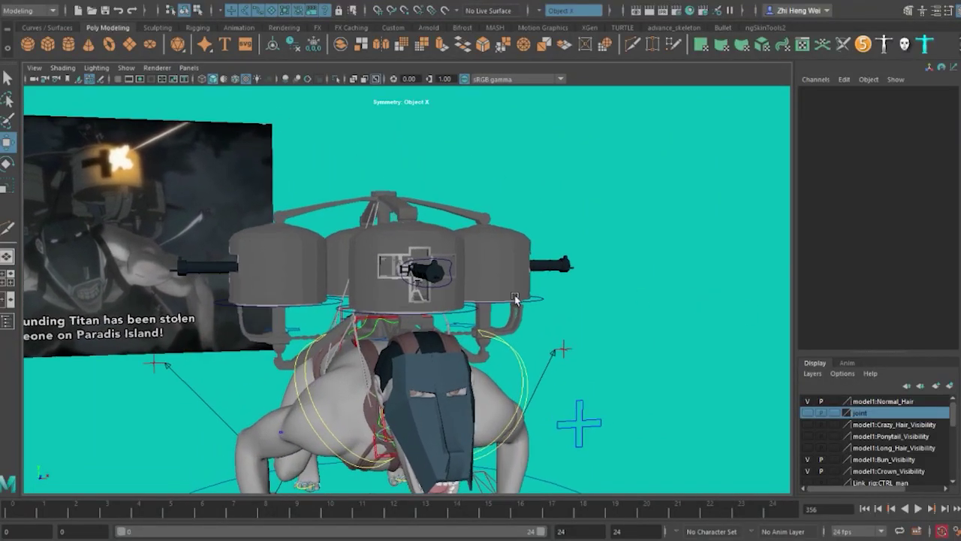
{"action": "scroll", "coordinate": [381, 275], "scroll_direction": "up", "scroll_amount": 3}
{"action": "scroll", "coordinate": [381, 275], "scroll_direction": "up", "scroll_amount": 2}
{"action": "mouse_move", "coordinate": [369, 315]}
{"action": "left_mouse_down", "text": "alt"}
{"action": "mouse_move", "coordinate": [553, 317]}
{"action": "mouse_move", "coordinate": [457, 307]}
{"action": "mouse_move", "coordinate": [476, 208]}
{"action": "mouse_move", "coordinate": [225, 253]}
{"action": "mouse_move", "coordinate": [291, 254]}
{"action": "mouse_move", "coordinate": [281, 258]}
{"action": "mouse_move", "coordinate": [255, 211]}
{"action": "mouse_move", "coordinate": [261, 278]}
{"action": "mouse_move", "coordinate": [266, 235]}
{"action": "left_mouse_up", "text": "alt"}
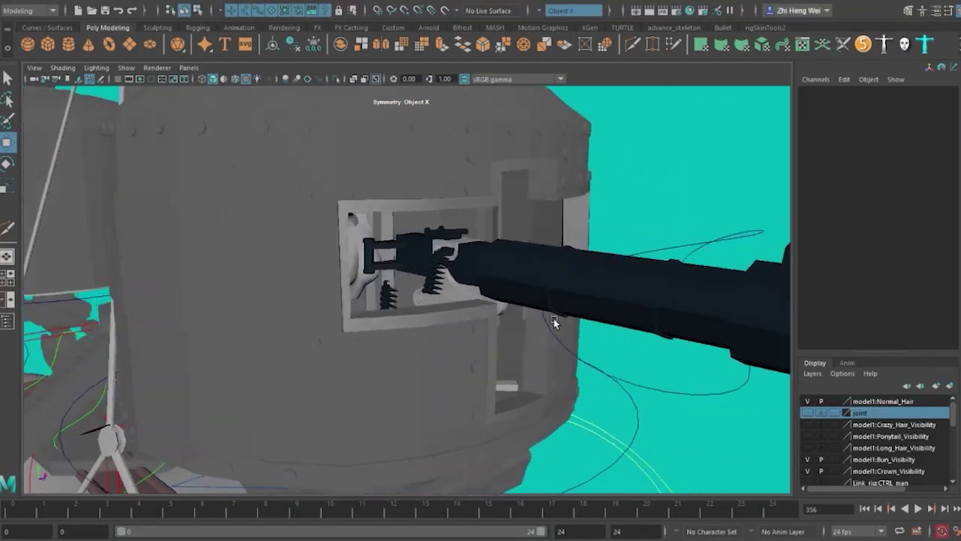
{"action": "left_click", "coordinate": [473, 224]}
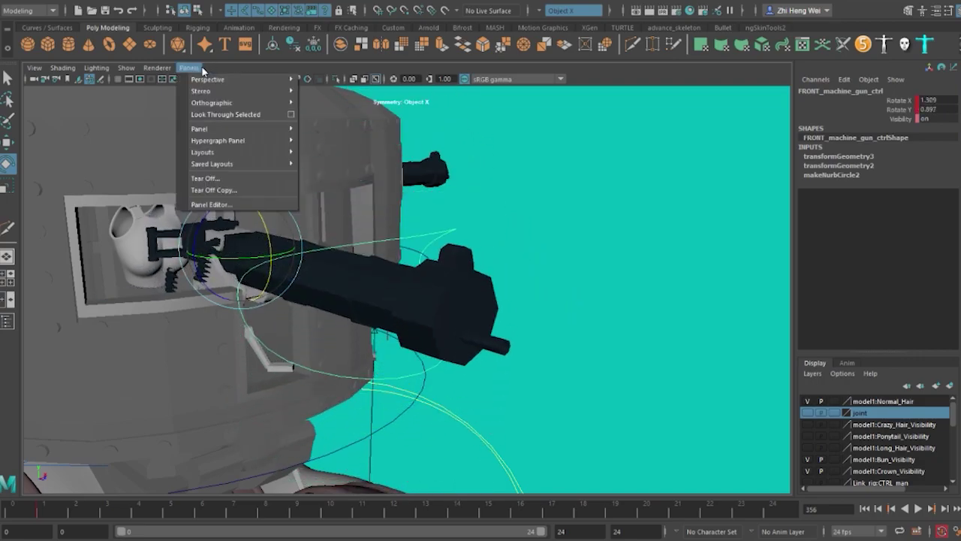
Look through the front_GUN camera and rotate FRONT_machine_gun_ctrl to aim the gun.
{"action": "left_click", "coordinate": [319, 81]}
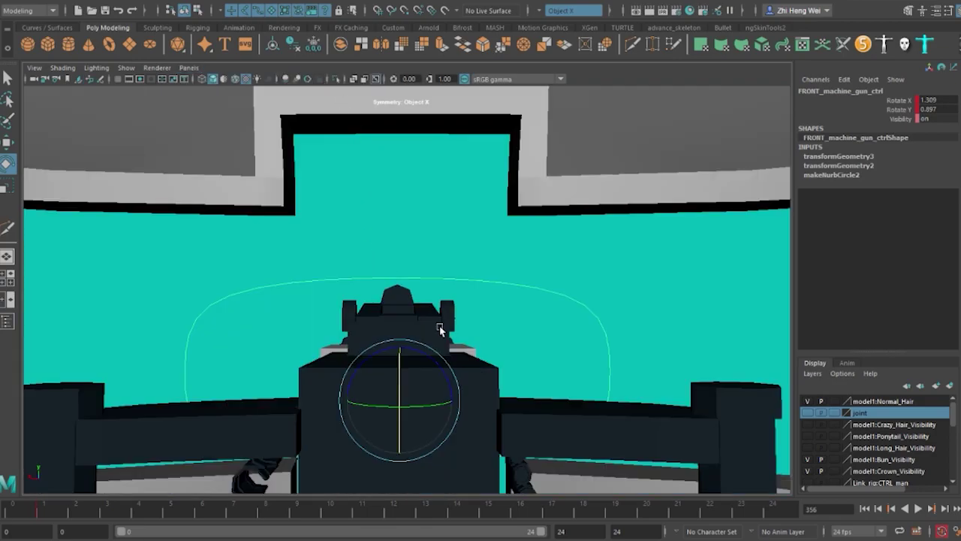
{"action": "left_click_drag", "start_coordinate": [419, 377], "coordinate": [411, 377]}
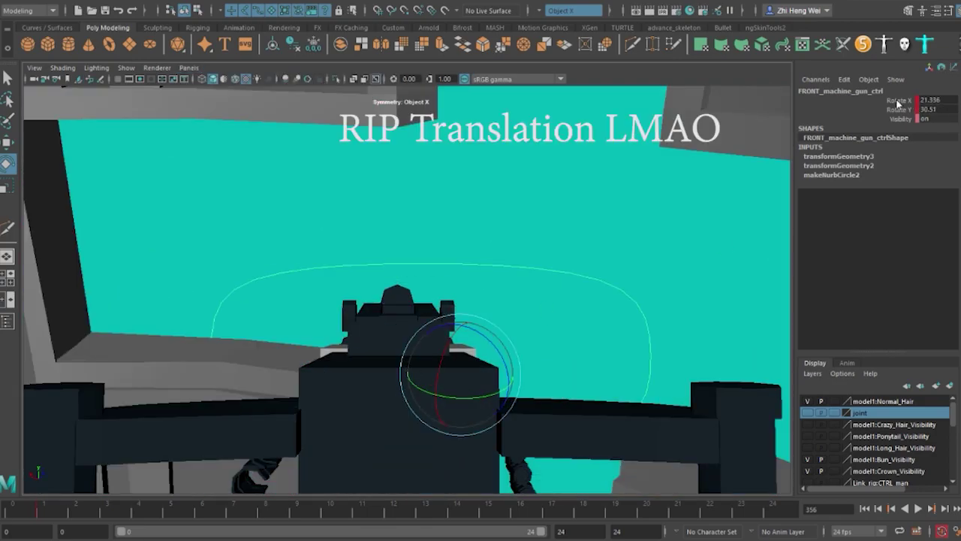
{"action": "mouse_move", "coordinate": [647, 149]}
{"action": "middle_mouse_down"}
{"action": "mouse_move", "coordinate": [635, 163]}
{"action": "mouse_move", "coordinate": [668, 174]}
{"action": "mouse_move", "coordinate": [616, 144]}
{"action": "mouse_move", "coordinate": [627, 146]}
{"action": "middle_mouse_up"}
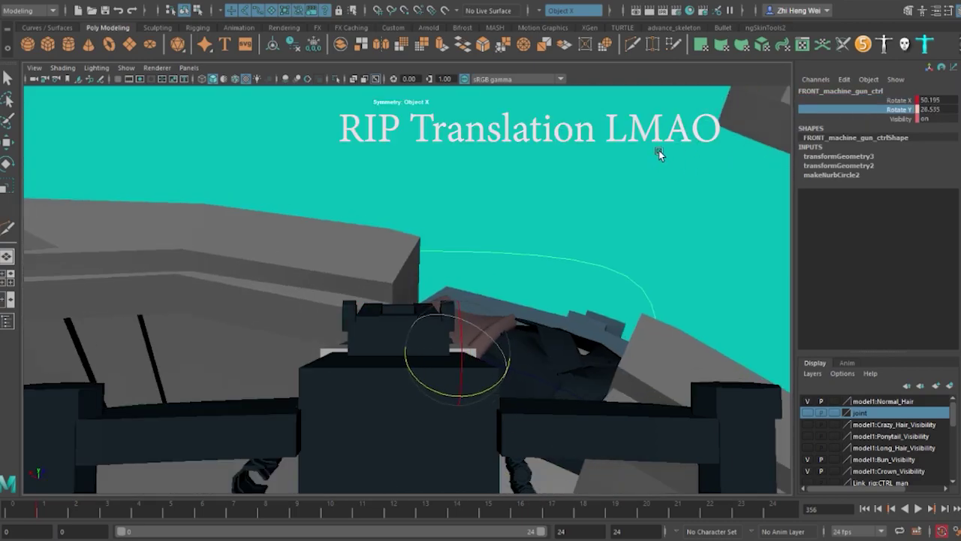
{"action": "mouse_move", "coordinate": [659, 150]}
{"action": "middle_mouse_down"}
{"action": "mouse_move", "coordinate": [685, 152]}
{"action": "mouse_move", "coordinate": [697, 174]}
{"action": "mouse_move", "coordinate": [604, 202]}
{"action": "middle_mouse_up"}
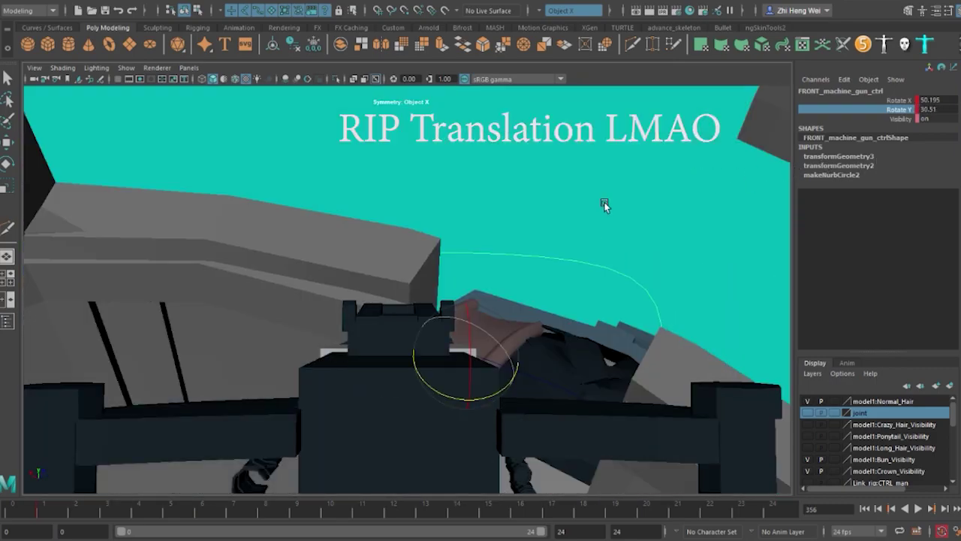
Undo the last swing and level the front machine gun with Rotate X 0.
{"action": "key", "text": "space"}
{"action": "key", "text": "ctrl+z"}
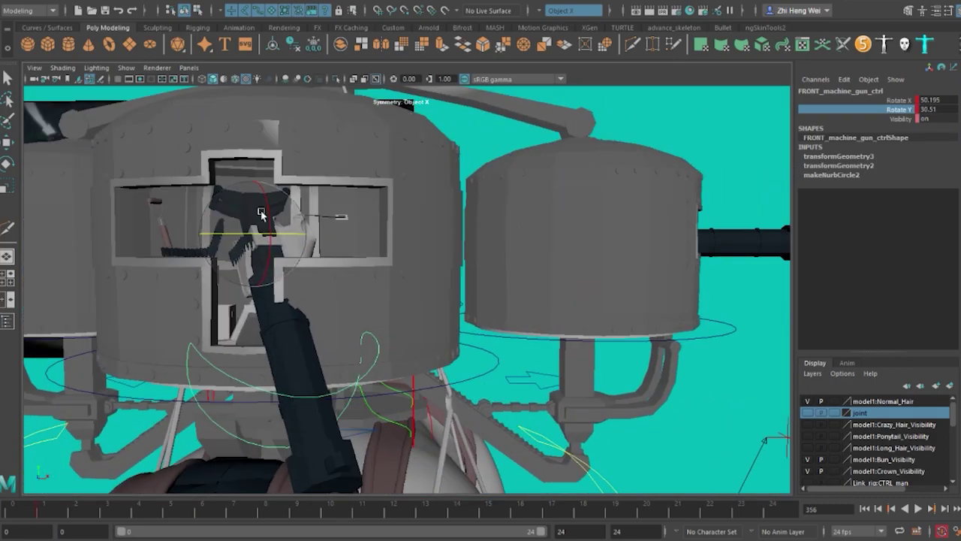
{"action": "left_click_drag", "start_coordinate": [272, 219], "coordinate": [250, 199]}
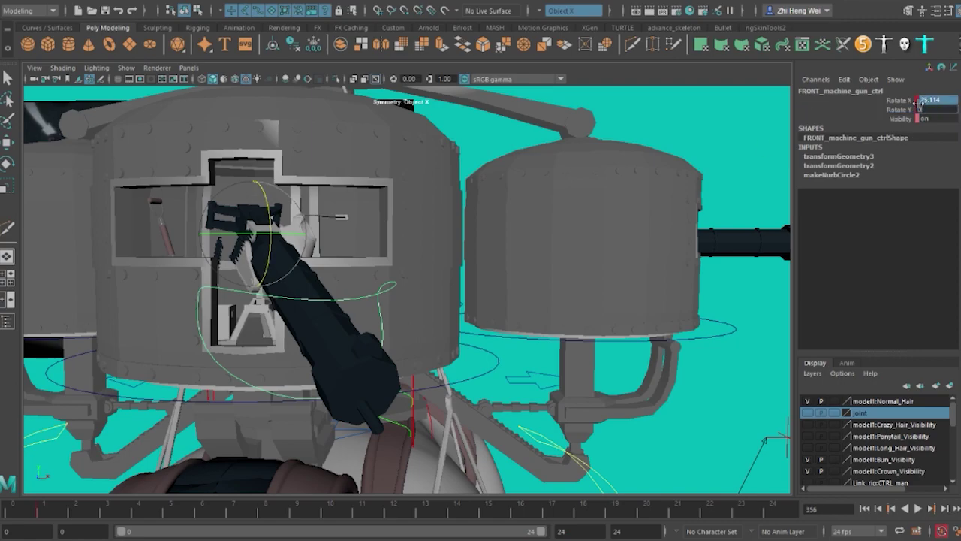
{"action": "type", "text": "0"}
{"action": "key", "text": "Return"}
{"action": "left_click_drag", "start_coordinate": [451, 300], "coordinate": [586, 344], "text": "alt"}
Swivel FRONT_turret_ctrl sideways in Rotate Y.
{"action": "left_click", "coordinate": [587, 345]}
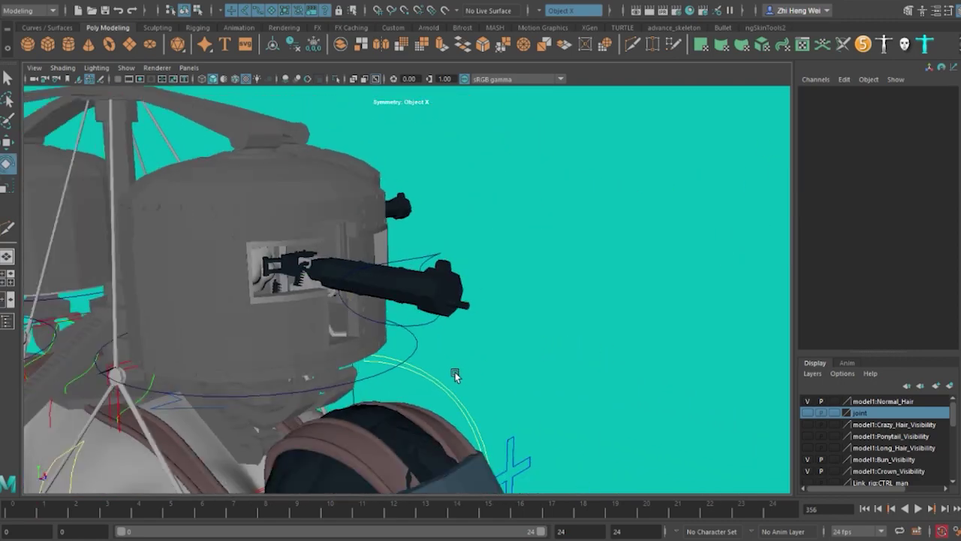
{"action": "left_click", "coordinate": [411, 354]}
{"action": "left_click_drag", "start_coordinate": [411, 355], "coordinate": [362, 330], "text": "alt"}
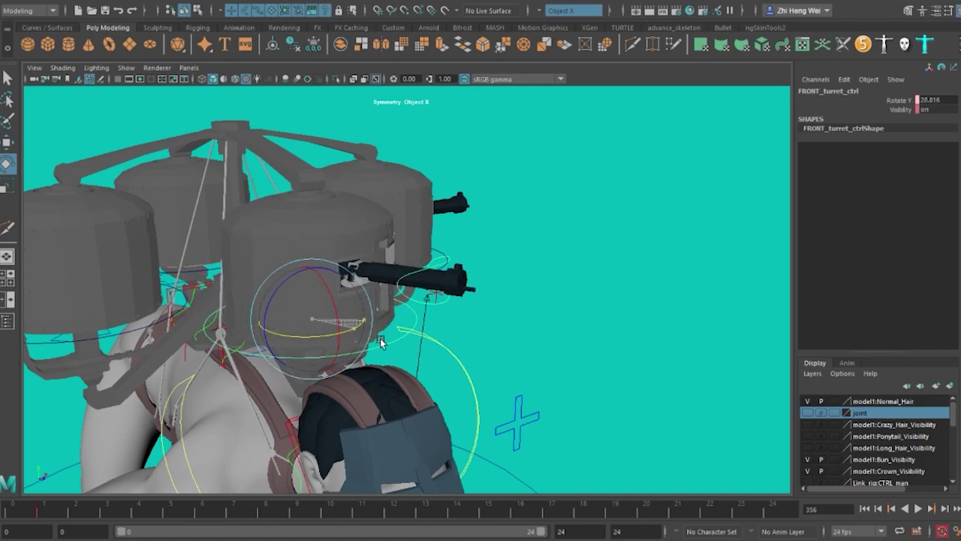
{"action": "mouse_move", "coordinate": [320, 339]}
{"action": "left_mouse_down", "text": "alt"}
{"action": "mouse_move", "coordinate": [607, 292]}
{"action": "mouse_move", "coordinate": [433, 234]}
{"action": "mouse_move", "coordinate": [475, 246]}
{"action": "left_mouse_up", "text": "alt"}
Tilt the front machine gun further down and turn the left turret to Rotate Y -13.447.
{"action": "left_click", "coordinate": [607, 292]}
{"action": "left_click", "coordinate": [433, 235]}
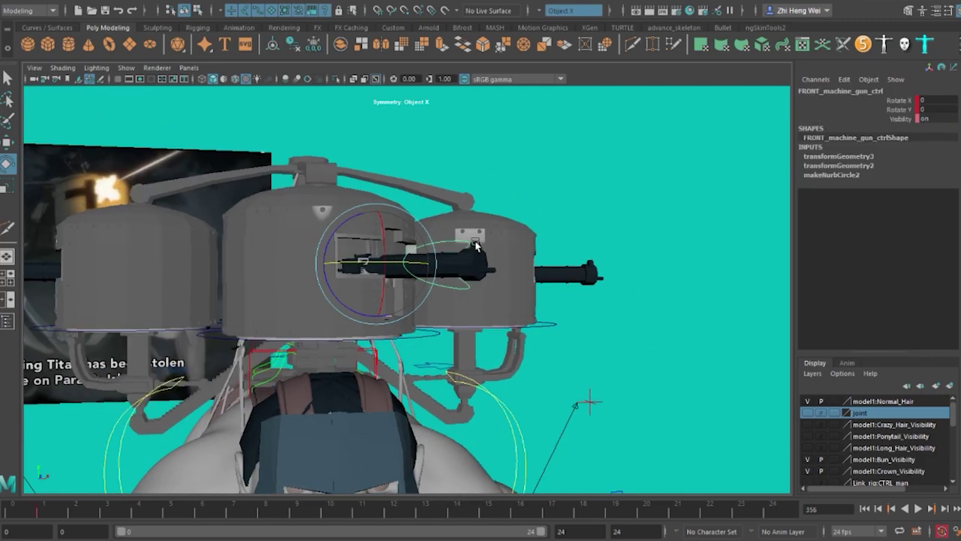
{"action": "mouse_move", "coordinate": [399, 228]}
{"action": "left_mouse_down"}
{"action": "mouse_move", "coordinate": [397, 219]}
{"action": "mouse_move", "coordinate": [616, 302]}
{"action": "mouse_move", "coordinate": [554, 298]}
{"action": "left_mouse_up"}
{"action": "left_click", "coordinate": [553, 299]}
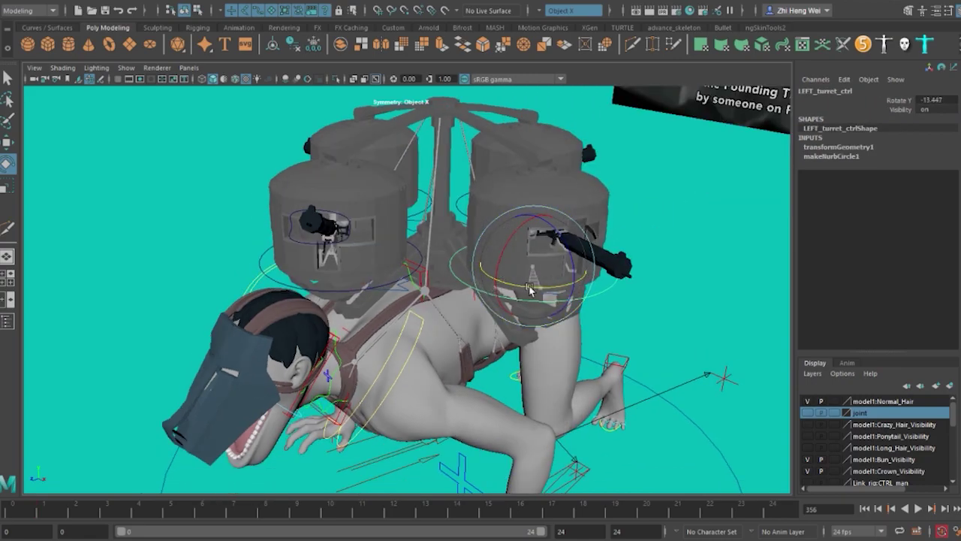
{"action": "mouse_move", "coordinate": [583, 334]}
{"action": "left_mouse_down", "text": "alt"}
{"action": "mouse_move", "coordinate": [560, 302]}
{"action": "mouse_move", "coordinate": [515, 309]}
{"action": "mouse_move", "coordinate": [628, 313]}
{"action": "mouse_move", "coordinate": [488, 339]}
{"action": "mouse_move", "coordinate": [510, 232]}
{"action": "mouse_move", "coordinate": [410, 251]}
{"action": "mouse_move", "coordinate": [297, 255]}
{"action": "mouse_move", "coordinate": [443, 323]}
{"action": "mouse_move", "coordinate": [379, 325]}
{"action": "mouse_move", "coordinate": [398, 337]}
{"action": "mouse_move", "coordinate": [375, 348]}
{"action": "mouse_move", "coordinate": [413, 356]}
{"action": "mouse_move", "coordinate": [518, 306]}
{"action": "mouse_move", "coordinate": [481, 309]}
{"action": "left_mouse_up", "text": "alt"}
Hide CART_TURRET_WHOLE and CART_ARMOR_WHOLE from the Outliner, leaving the bare titan body.
{"action": "left_click", "coordinate": [8, 321]}
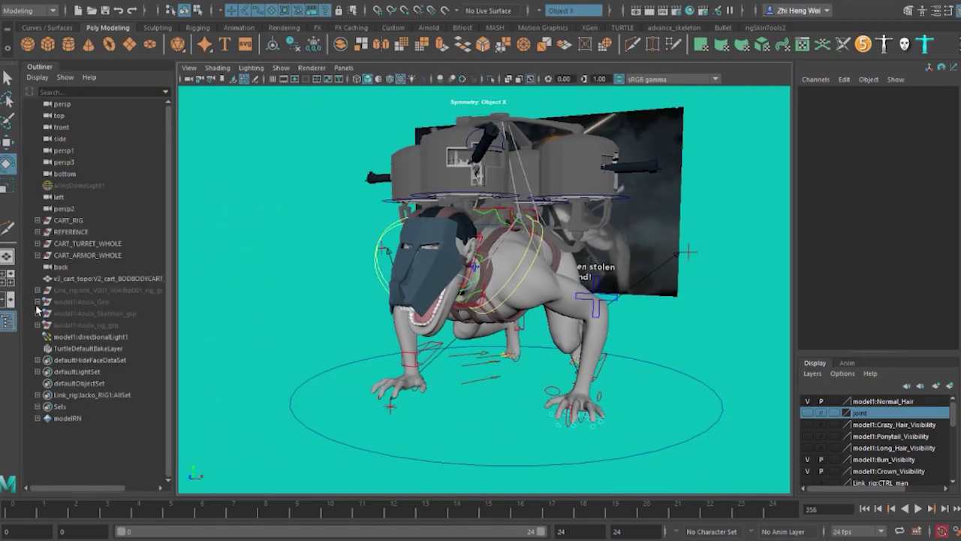
{"action": "left_click", "coordinate": [90, 243]}
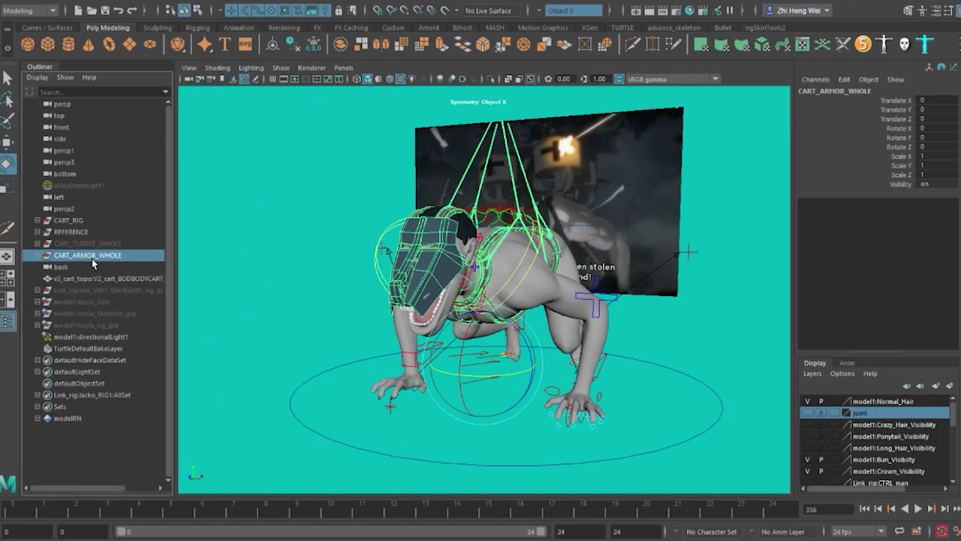
{"action": "left_click", "coordinate": [298, 226]}
{"action": "left_click", "coordinate": [8, 321]}
{"action": "mouse_move", "coordinate": [316, 337]}
{"action": "left_mouse_down", "text": "alt"}
{"action": "mouse_move", "coordinate": [443, 336]}
{"action": "mouse_move", "coordinate": [695, 196]}
{"action": "mouse_move", "coordinate": [731, 225]}
{"action": "left_mouse_up", "text": "alt"}
{"action": "mouse_move", "coordinate": [481, 202]}
{"action": "left_mouse_down"}
{"action": "mouse_move", "coordinate": [492, 194]}
{"action": "mouse_move", "coordinate": [467, 141]}
{"action": "mouse_move", "coordinate": [546, 218]}
{"action": "mouse_move", "coordinate": [368, 253]}
{"action": "mouse_move", "coordinate": [330, 274]}
{"action": "left_mouse_up"}
Set RootX_M Translate Y to 0 to drop the titan into a deeper crouch.
{"action": "key", "text": "ctrl+z"}
{"action": "key", "text": "ctrl+z"}
{"action": "key", "text": "ctrl+z"}
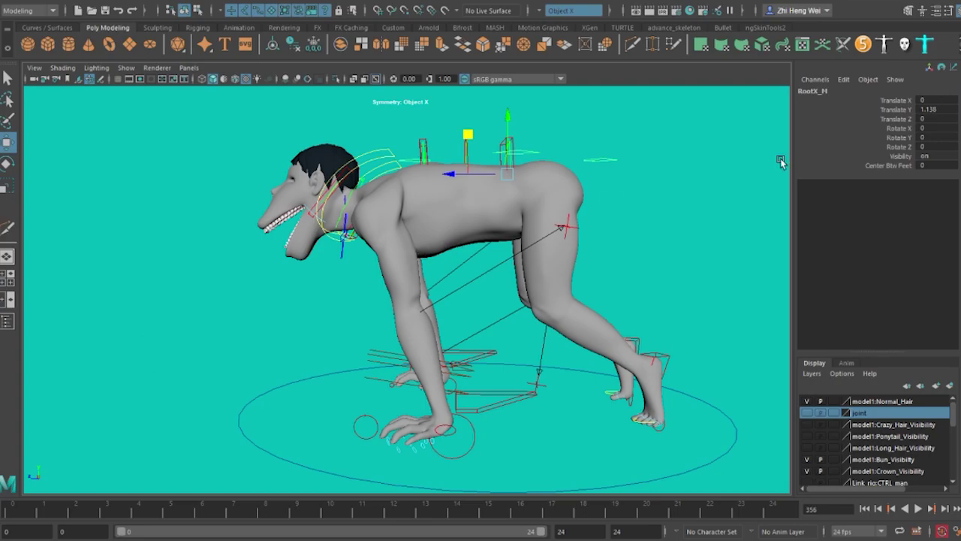
{"action": "type", "text": "0"}
{"action": "key", "text": "Return"}
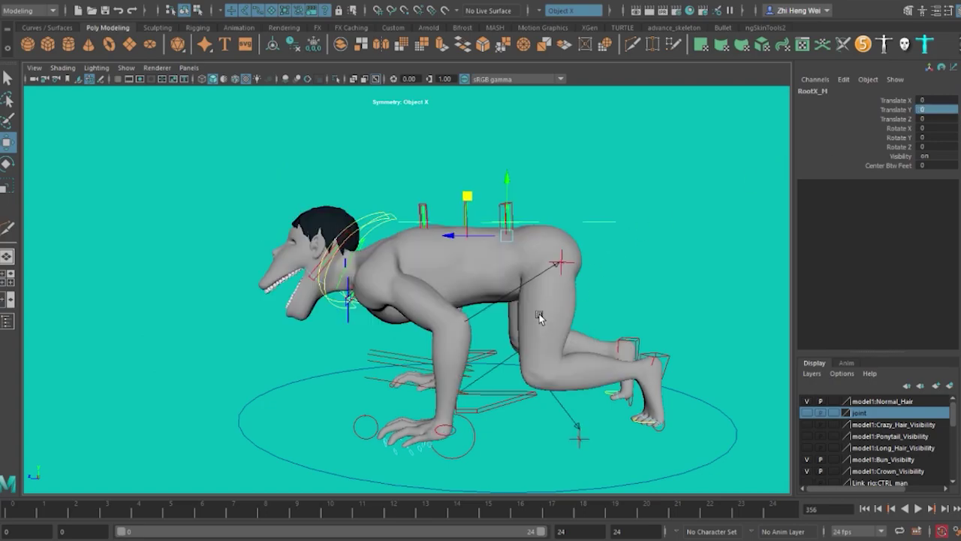
Move FKScapola_L forward and up, ending at Translate Y -0.265.
{"action": "left_click_drag", "start_coordinate": [539, 317], "coordinate": [571, 276], "text": "alt"}
{"action": "scroll", "coordinate": [476, 271], "scroll_direction": "up", "scroll_amount": 5}
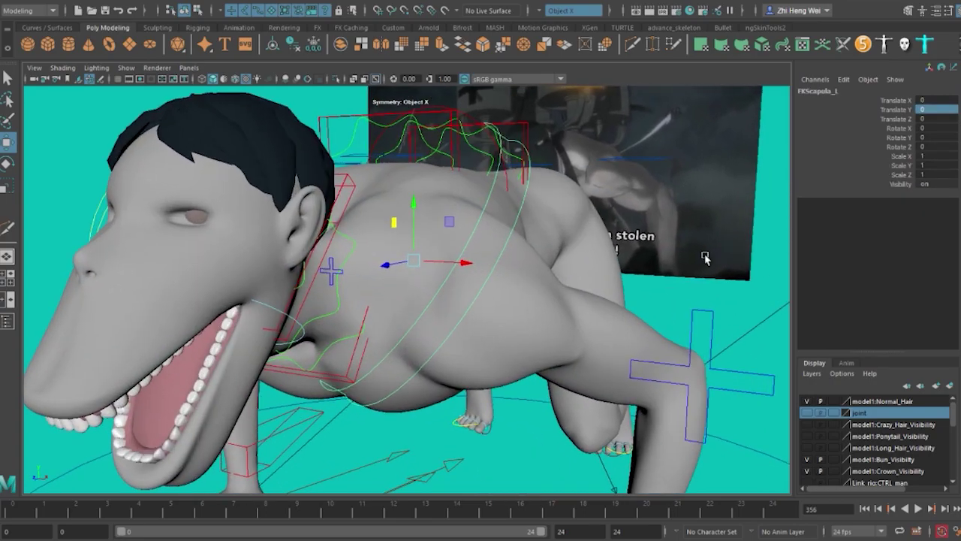
{"action": "left_click_drag", "start_coordinate": [446, 206], "coordinate": [410, 113]}
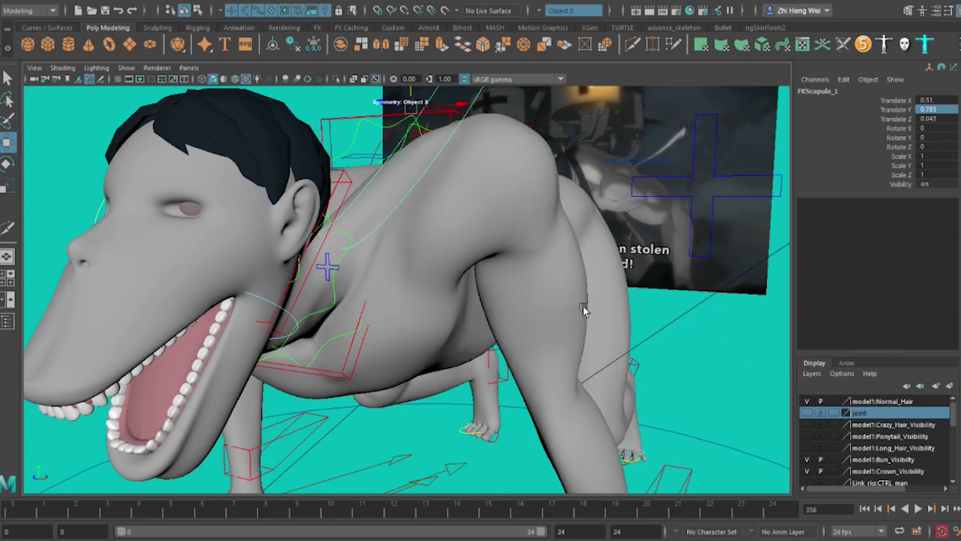
{"action": "scroll", "coordinate": [583, 310], "scroll_direction": "down", "scroll_amount": 5}
{"action": "mouse_move", "coordinate": [583, 310]}
{"action": "left_mouse_down", "text": "alt"}
{"action": "mouse_move", "coordinate": [430, 194]}
{"action": "mouse_move", "coordinate": [253, 259]}
{"action": "mouse_move", "coordinate": [470, 207]}
{"action": "mouse_move", "coordinate": [397, 155]}
{"action": "left_mouse_up", "text": "alt"}
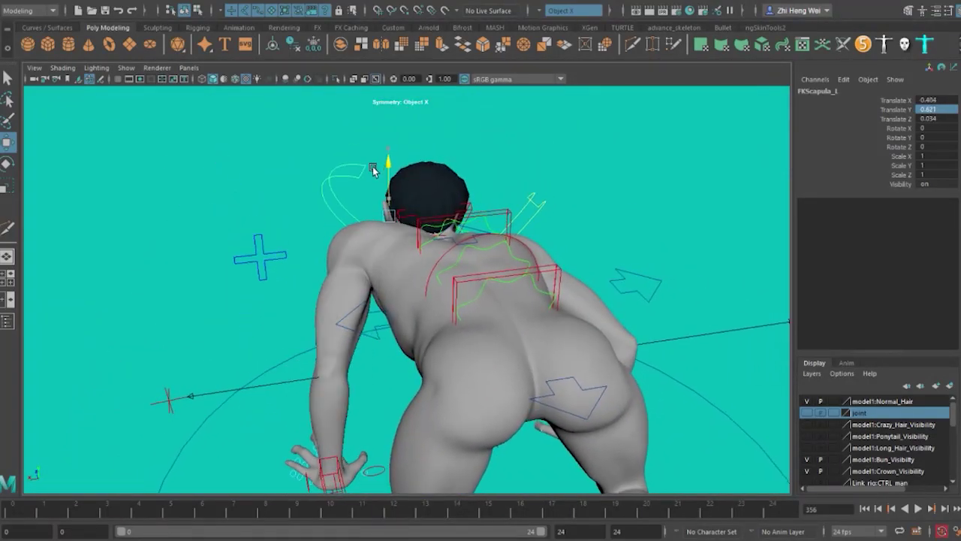
{"action": "left_click_drag", "start_coordinate": [371, 237], "coordinate": [377, 190], "text": "alt"}
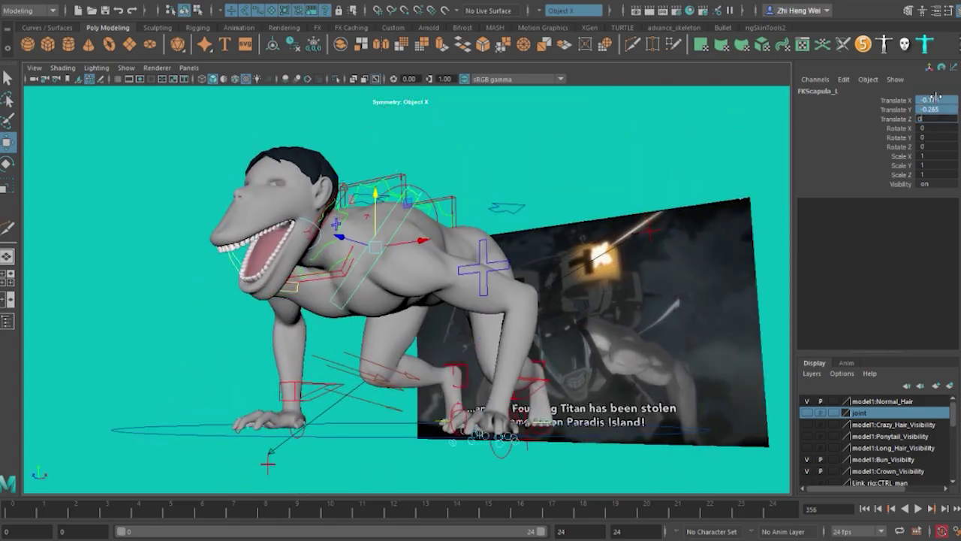
Raise the IKLegFront_L hand off the floor, then return it to zero translation.
{"action": "mouse_move", "coordinate": [533, 364]}
{"action": "left_mouse_down", "text": "alt"}
{"action": "mouse_move", "coordinate": [518, 383]}
{"action": "mouse_move", "coordinate": [527, 375]}
{"action": "left_mouse_up", "text": "alt"}
{"action": "left_click", "coordinate": [525, 371]}
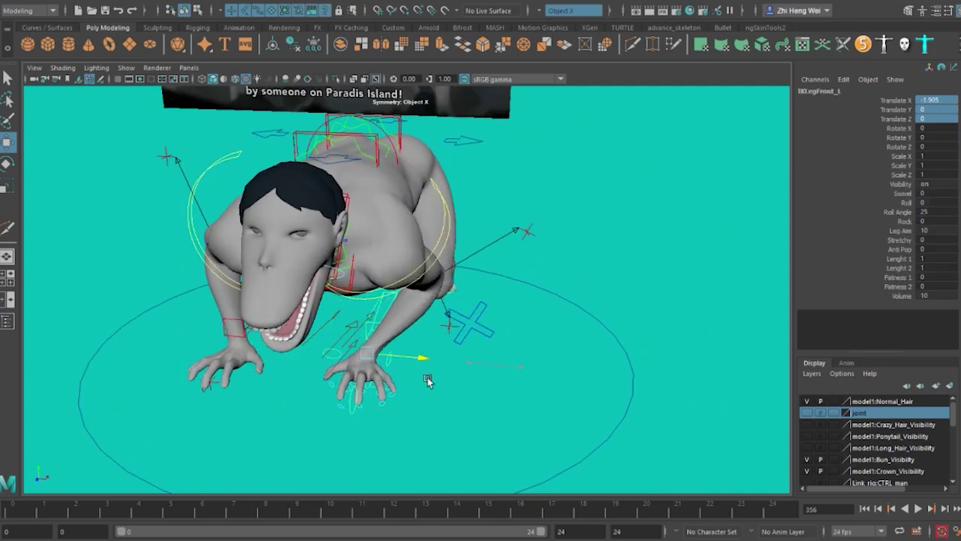
{"action": "left_click_drag", "start_coordinate": [640, 378], "coordinate": [642, 377]}
{"action": "left_click_drag", "start_coordinate": [642, 377], "coordinate": [632, 351], "text": "alt"}
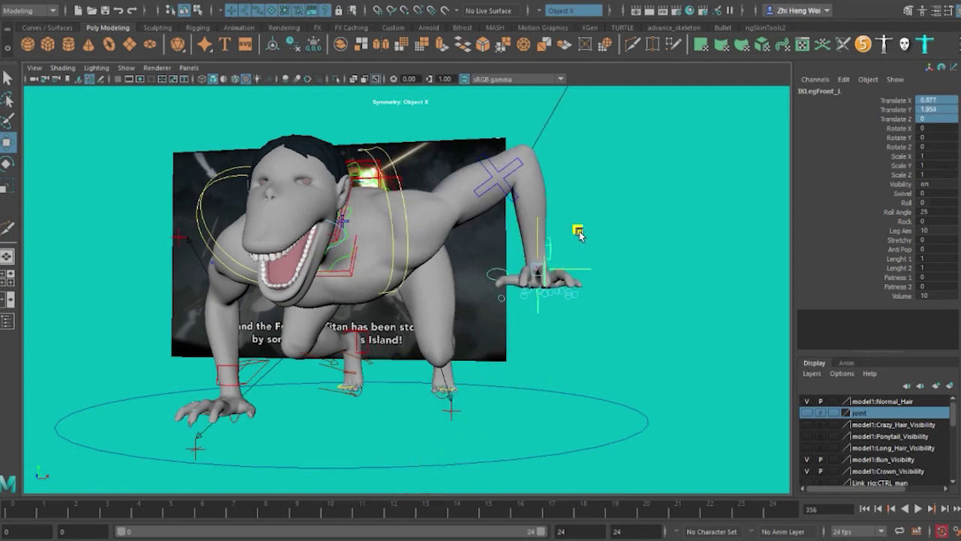
{"action": "mouse_move", "coordinate": [581, 353]}
{"action": "left_mouse_down", "text": "alt"}
{"action": "mouse_move", "coordinate": [515, 338]}
{"action": "mouse_move", "coordinate": [393, 350]}
{"action": "mouse_move", "coordinate": [407, 397]}
{"action": "mouse_move", "coordinate": [361, 449]}
{"action": "left_mouse_up", "text": "alt"}
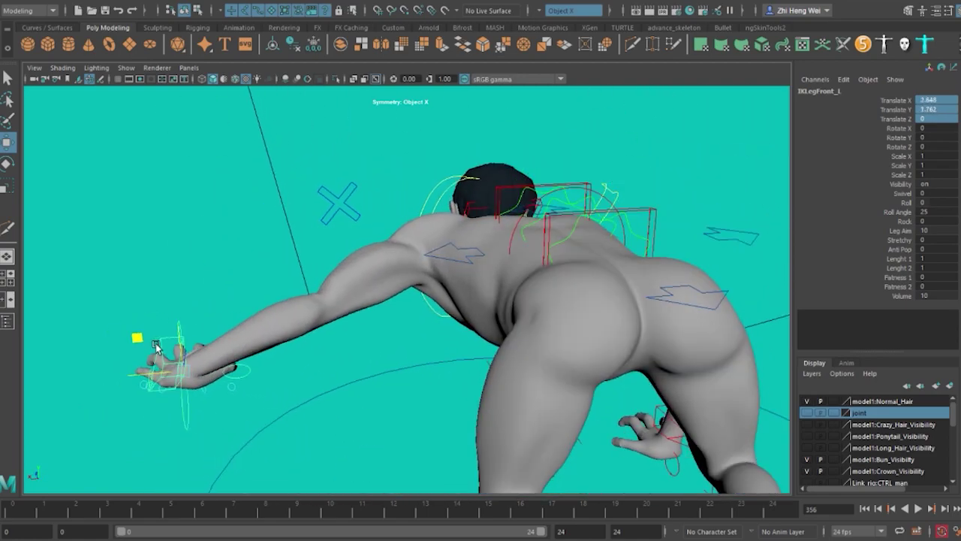
{"action": "left_click_drag", "start_coordinate": [444, 455], "coordinate": [223, 243]}
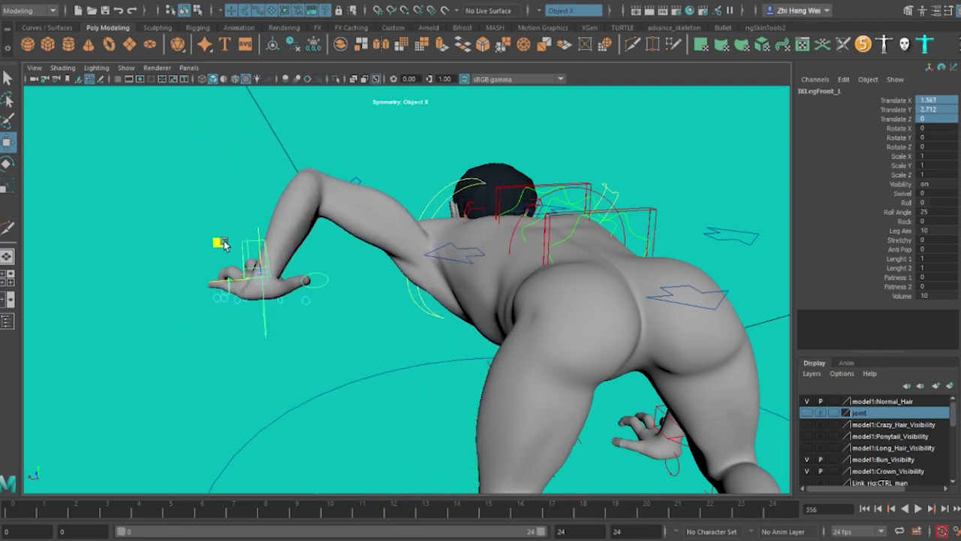
{"action": "key", "text": "ctrl+z"}
{"action": "left_click_drag", "start_coordinate": [457, 401], "coordinate": [651, 331], "text": "alt"}
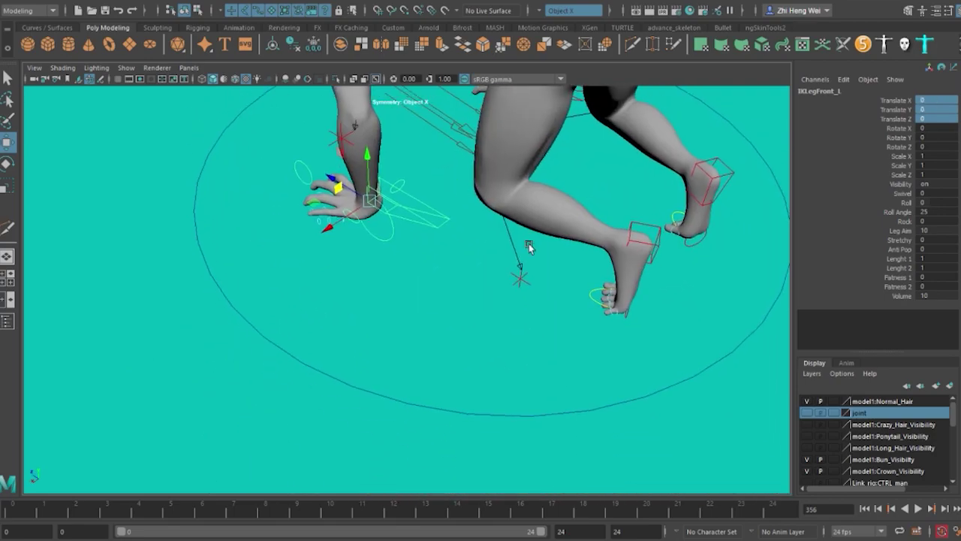
Swing IKLegBack_L out and up to test the back left leg, then reset it.
{"action": "key", "text": "ctrl+z"}
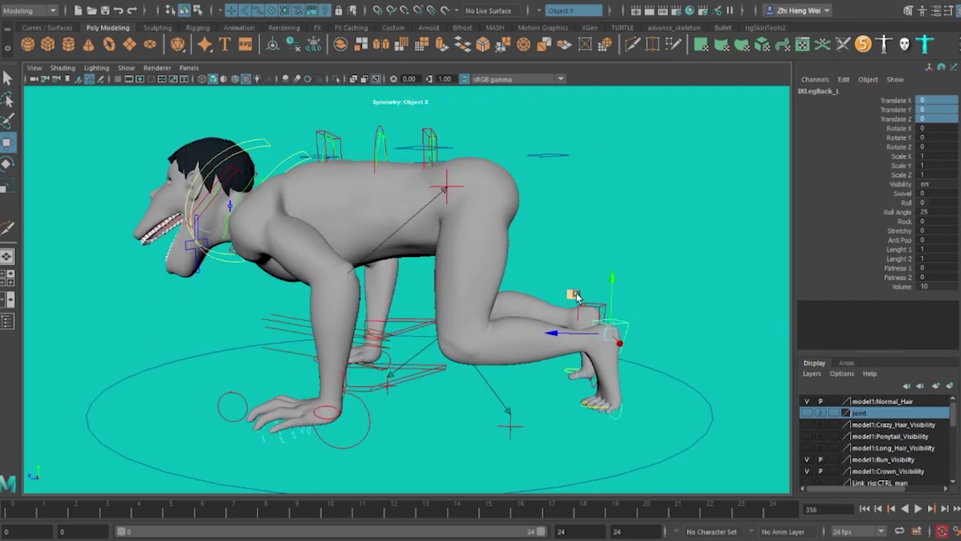
{"action": "mouse_move", "coordinate": [493, 330]}
{"action": "left_mouse_down"}
{"action": "mouse_move", "coordinate": [537, 327]}
{"action": "mouse_move", "coordinate": [414, 381]}
{"action": "left_mouse_up"}
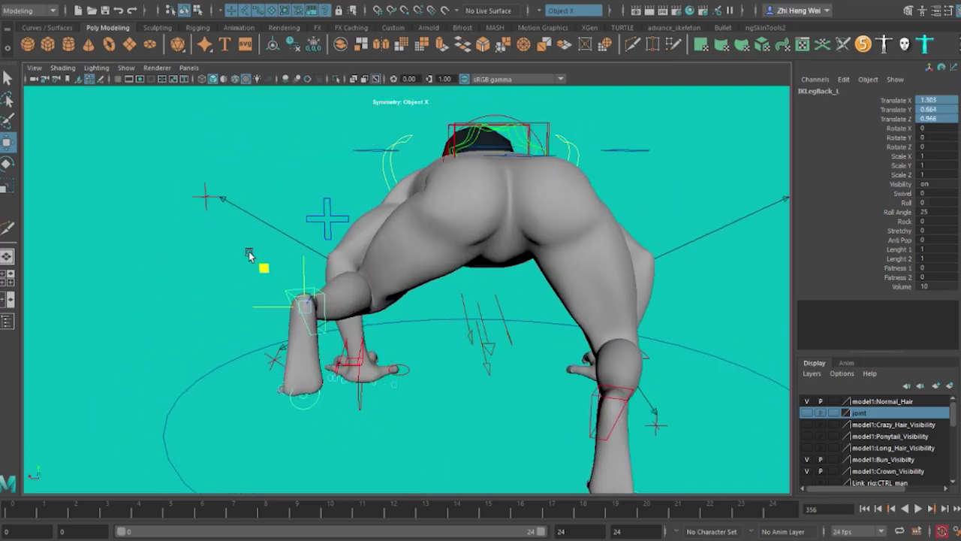
{"action": "mouse_move", "coordinate": [249, 256]}
{"action": "left_mouse_down"}
{"action": "mouse_move", "coordinate": [188, 122]}
{"action": "mouse_move", "coordinate": [262, 360]}
{"action": "mouse_move", "coordinate": [637, 390]}
{"action": "mouse_move", "coordinate": [456, 398]}
{"action": "left_mouse_up"}
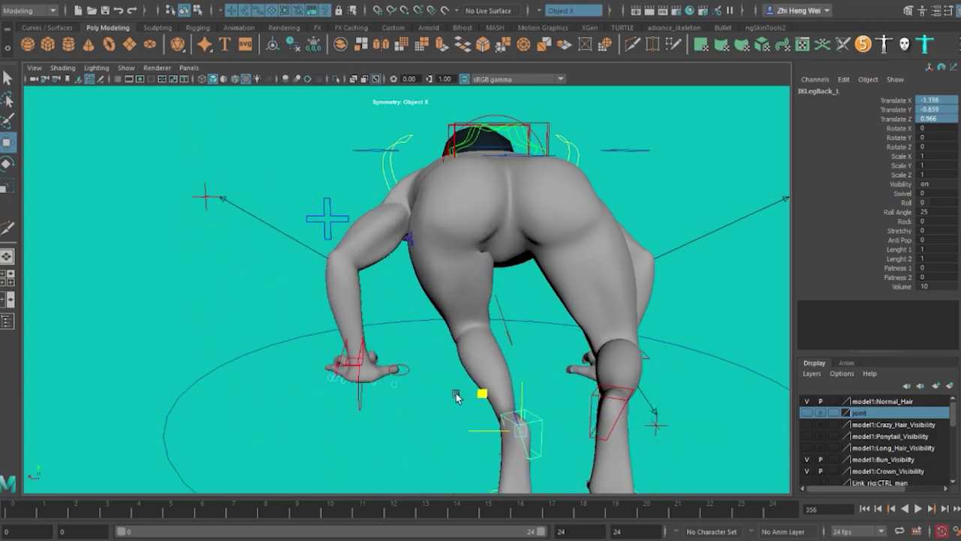
{"action": "key", "text": "ctrl+z"}
{"action": "mouse_move", "coordinate": [408, 368]}
{"action": "left_mouse_down", "text": "alt"}
{"action": "mouse_move", "coordinate": [575, 386]}
{"action": "mouse_move", "coordinate": [486, 379]}
{"action": "left_mouse_up", "text": "alt"}
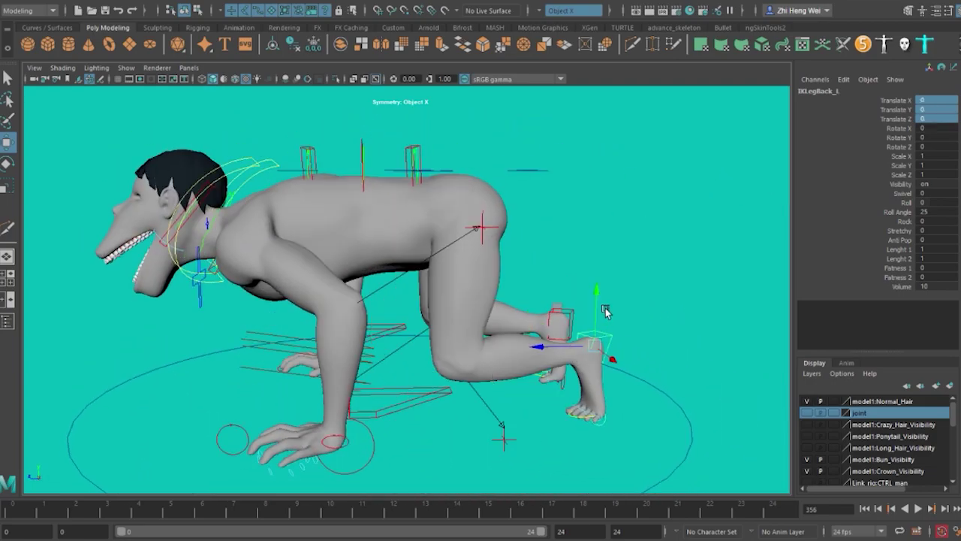
Lift the back left foot high to Translate Y 2.898.
{"action": "mouse_move", "coordinate": [575, 223]}
{"action": "left_mouse_down"}
{"action": "mouse_move", "coordinate": [600, 154]}
{"action": "mouse_move", "coordinate": [606, 291]}
{"action": "left_mouse_up"}
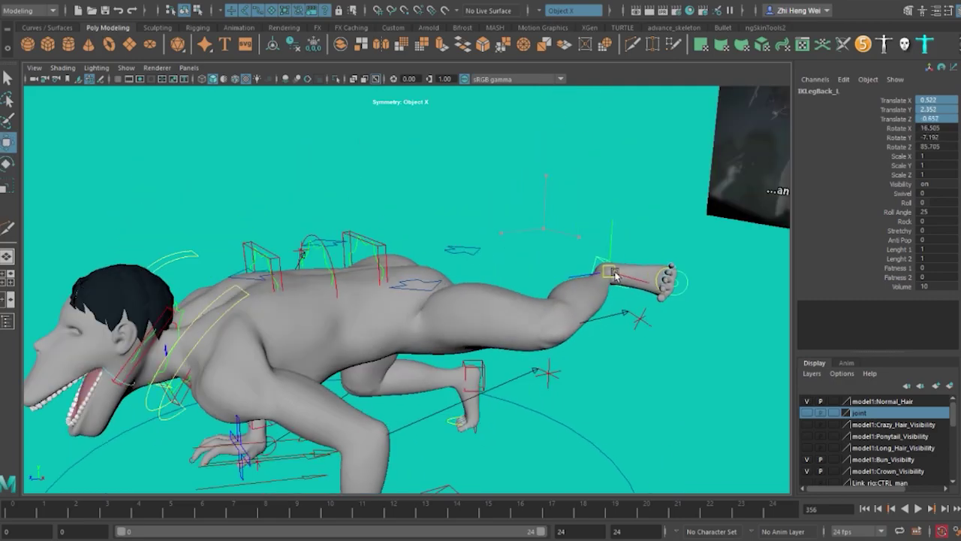
{"action": "key", "text": "ctrl+z"}
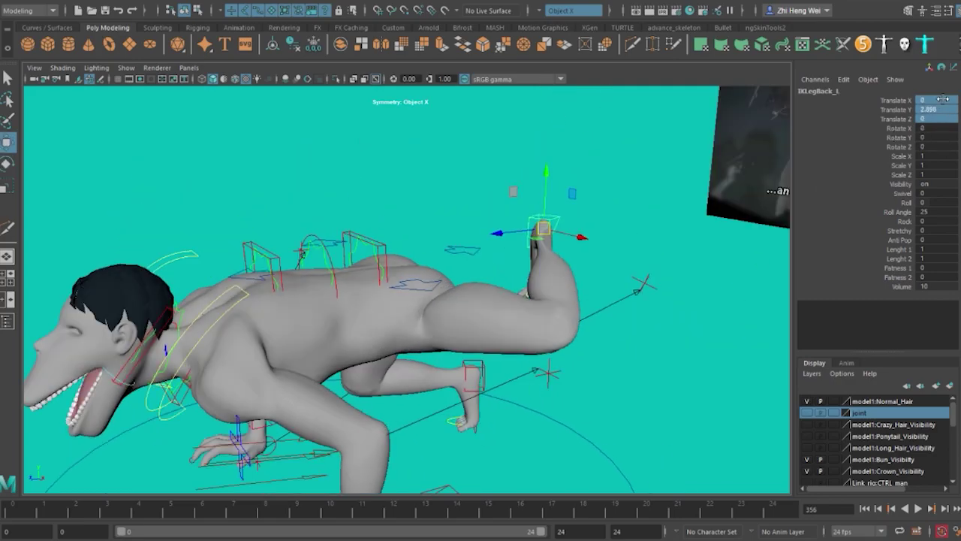
{"action": "key", "text": "ctrl+z"}
{"action": "left_click", "coordinate": [418, 215]}
Select FKJaw_M and rotate the titan's jaw wide open.
{"action": "mouse_move", "coordinate": [418, 215]}
{"action": "left_mouse_down", "text": "alt"}
{"action": "mouse_move", "coordinate": [515, 268]}
{"action": "mouse_move", "coordinate": [458, 312]}
{"action": "left_mouse_up", "text": "alt"}
{"action": "right_click_drag", "start_coordinate": [458, 311], "coordinate": [597, 318], "text": "alt"}
{"action": "left_click", "coordinate": [477, 269]}
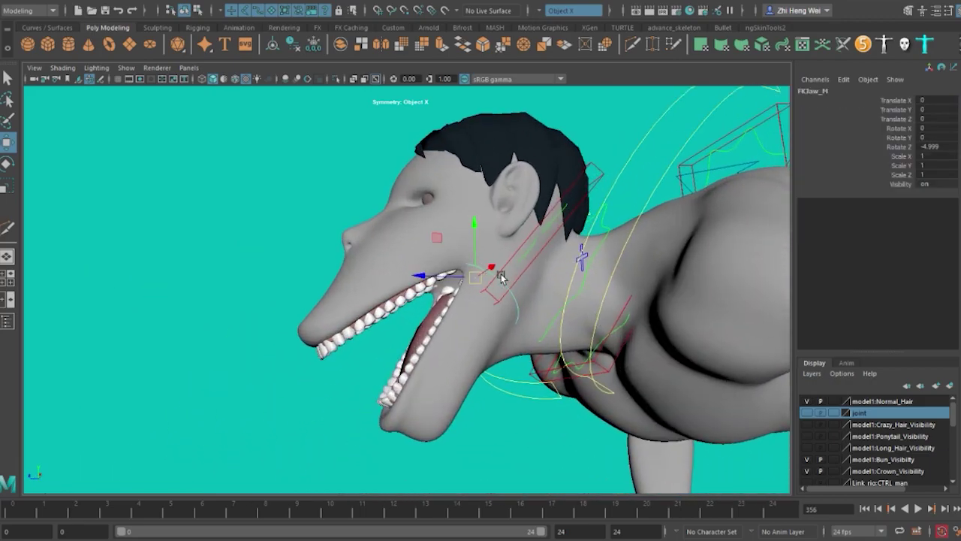
{"action": "left_click_drag", "start_coordinate": [494, 273], "coordinate": [487, 275], "text": "alt"}
{"action": "mouse_move", "coordinate": [422, 254]}
{"action": "left_mouse_down"}
{"action": "mouse_move", "coordinate": [426, 241]}
{"action": "mouse_move", "coordinate": [262, 249]}
{"action": "mouse_move", "coordinate": [304, 157]}
{"action": "left_mouse_up"}
{"action": "scroll", "coordinate": [394, 239], "scroll_direction": "up", "scroll_amount": 3}
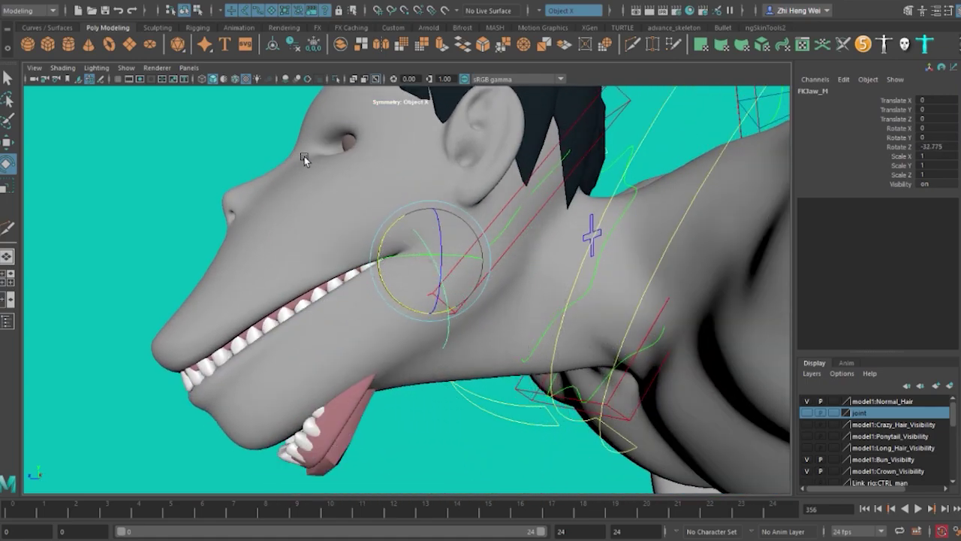
{"action": "mouse_move", "coordinate": [406, 188]}
{"action": "left_mouse_down", "text": "alt"}
{"action": "mouse_move", "coordinate": [488, 228]}
{"action": "mouse_move", "coordinate": [381, 354]}
{"action": "left_mouse_up", "text": "alt"}
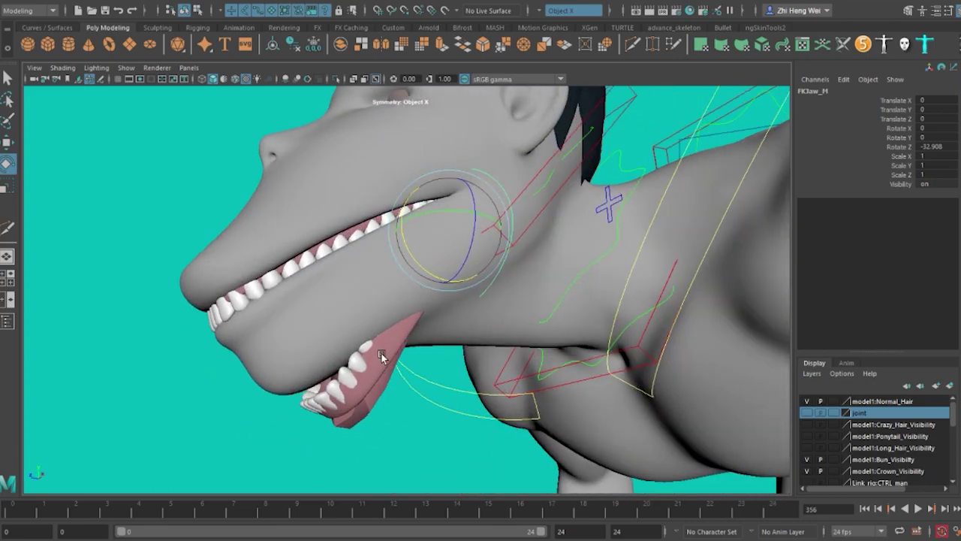
Hide the TONGUE1 mesh and close the jaw to Rotate Z -35.531.
{"action": "left_click", "coordinate": [381, 354]}
{"action": "key", "text": "ctrl+h"}
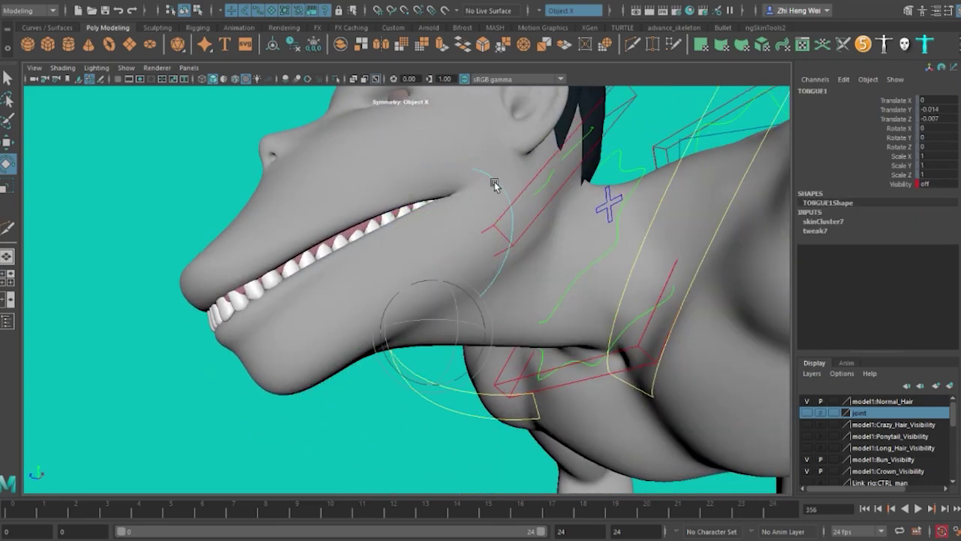
{"action": "mouse_move", "coordinate": [401, 208]}
{"action": "left_mouse_down"}
{"action": "mouse_move", "coordinate": [405, 248]}
{"action": "mouse_move", "coordinate": [514, 245]}
{"action": "mouse_move", "coordinate": [515, 215]}
{"action": "mouse_move", "coordinate": [386, 178]}
{"action": "left_mouse_up"}
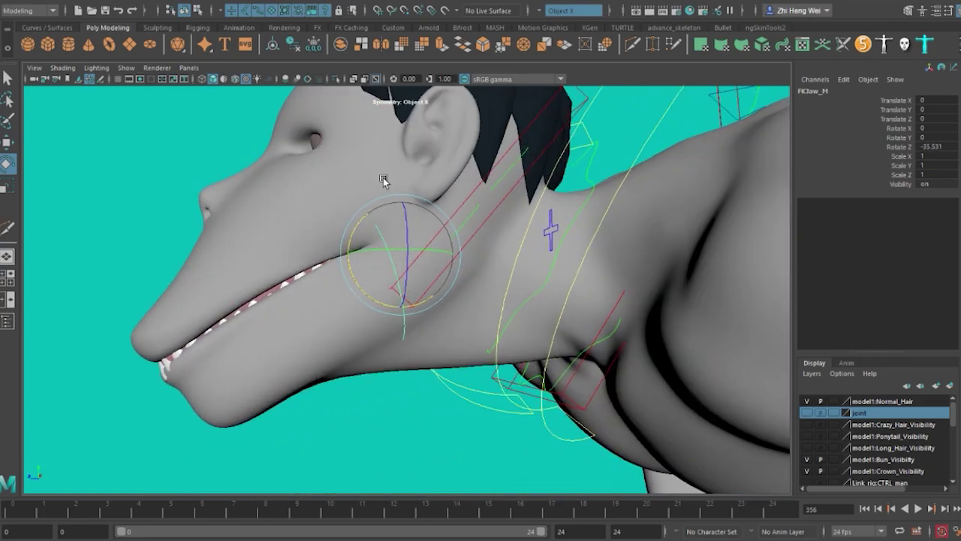
{"action": "left_click", "coordinate": [382, 259]}
{"action": "right_click_drag", "start_coordinate": [383, 259], "coordinate": [314, 264], "text": "alt"}
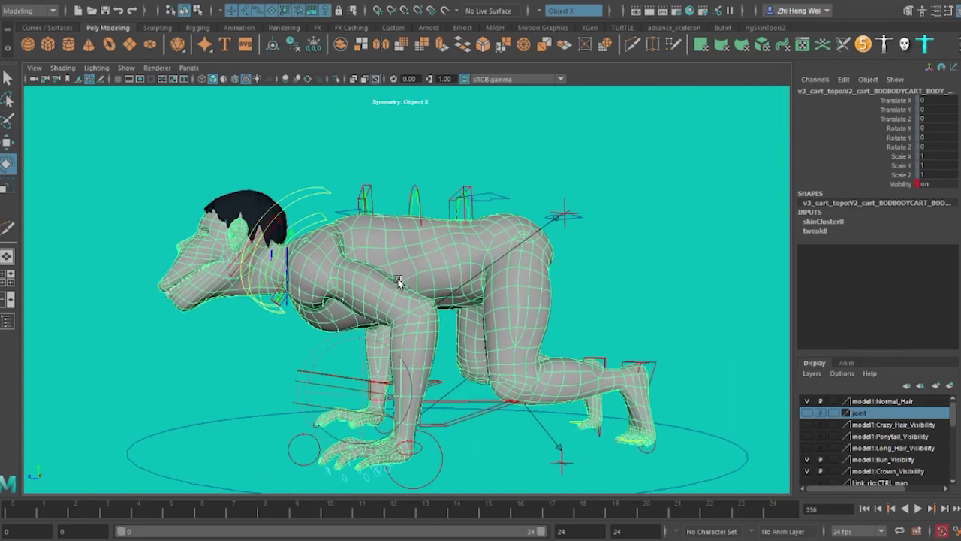
Unhide CART_TURRET_WHOLE and CART_ARMOR_WHOLE from the Outliner with Shift+H.
{"action": "left_click_drag", "start_coordinate": [326, 195], "coordinate": [207, 247], "text": "alt"}
{"action": "left_click", "coordinate": [207, 247]}
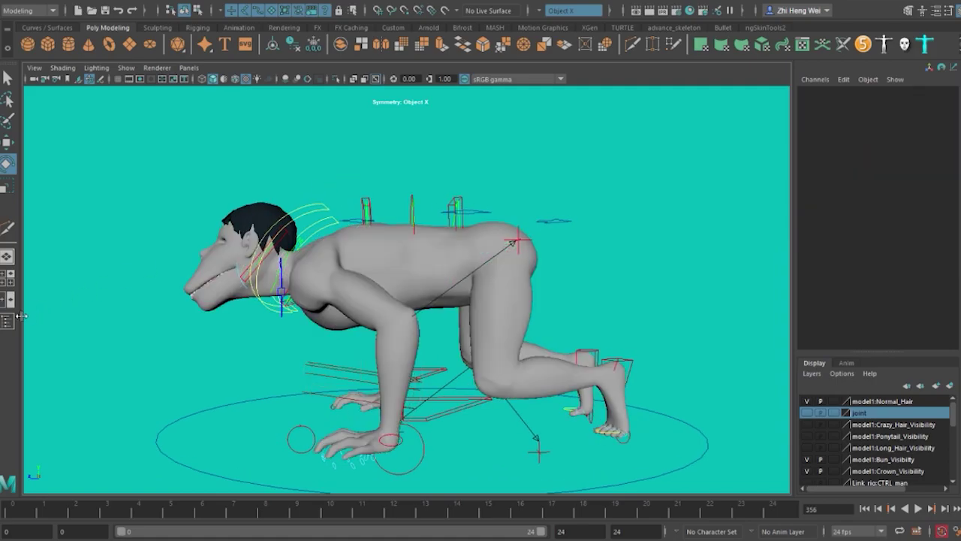
{"action": "left_click", "coordinate": [7, 321]}
{"action": "key", "text": "shift+h"}
{"action": "left_click", "coordinate": [297, 161]}
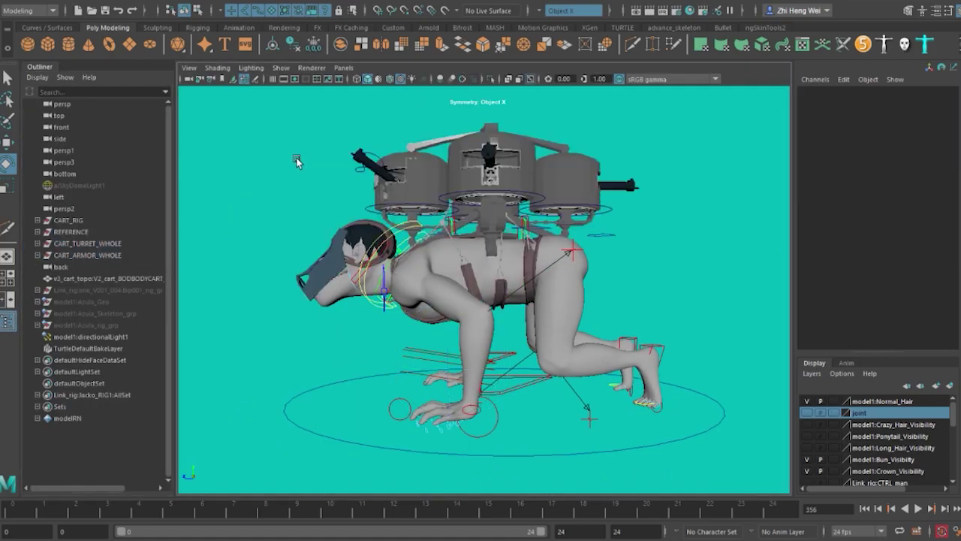
{"action": "left_click", "coordinate": [7, 321]}
Re-pose FKJaw_M to Rotate Z -36.966 and orbit around the titan carrying the cart.
{"action": "mouse_move", "coordinate": [360, 300]}
{"action": "left_mouse_down", "text": "alt"}
{"action": "mouse_move", "coordinate": [510, 317]}
{"action": "mouse_move", "coordinate": [497, 301]}
{"action": "mouse_move", "coordinate": [335, 309]}
{"action": "left_mouse_up", "text": "alt"}
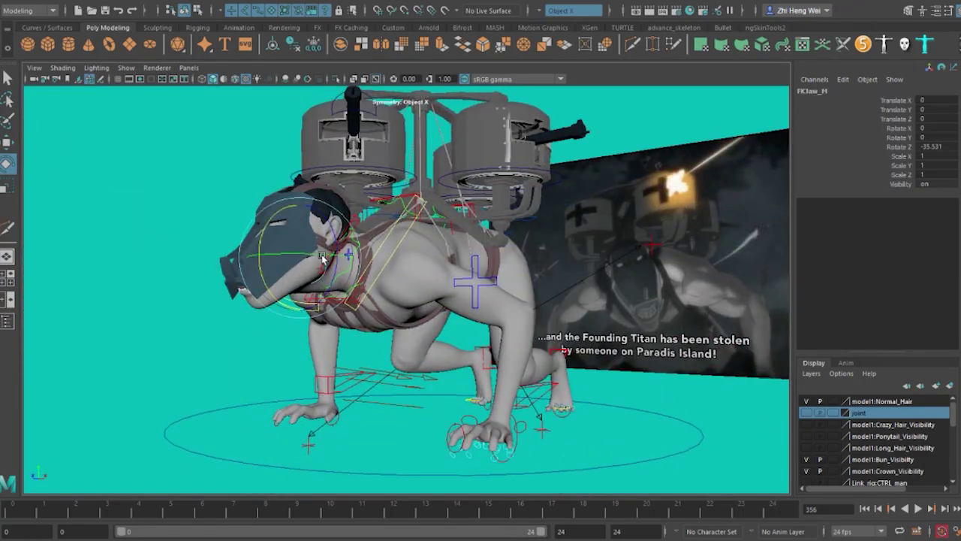
{"action": "left_click_drag", "start_coordinate": [267, 229], "coordinate": [283, 231], "text": "alt"}
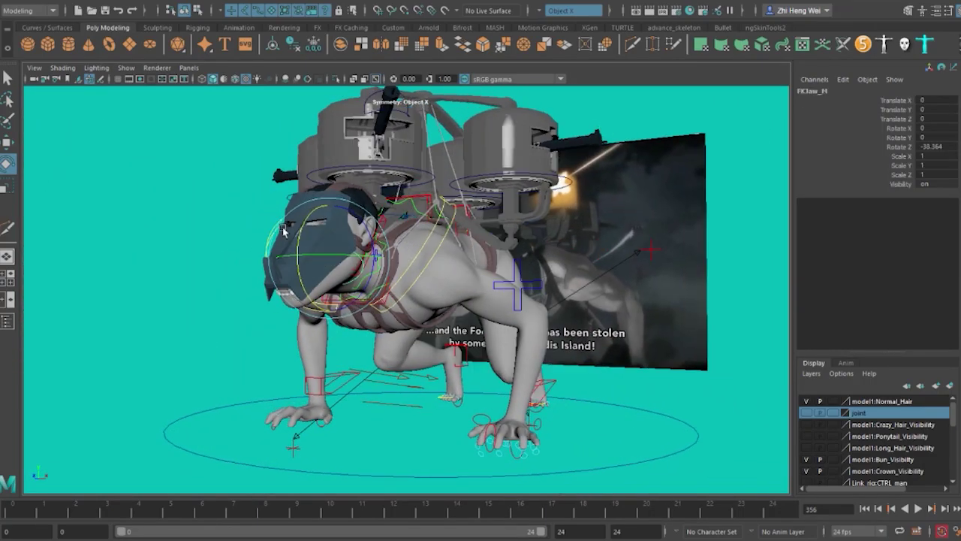
{"action": "scroll", "coordinate": [306, 233], "scroll_direction": "up", "scroll_amount": 3}
{"action": "scroll", "coordinate": [300, 269], "scroll_direction": "up", "scroll_amount": 3}
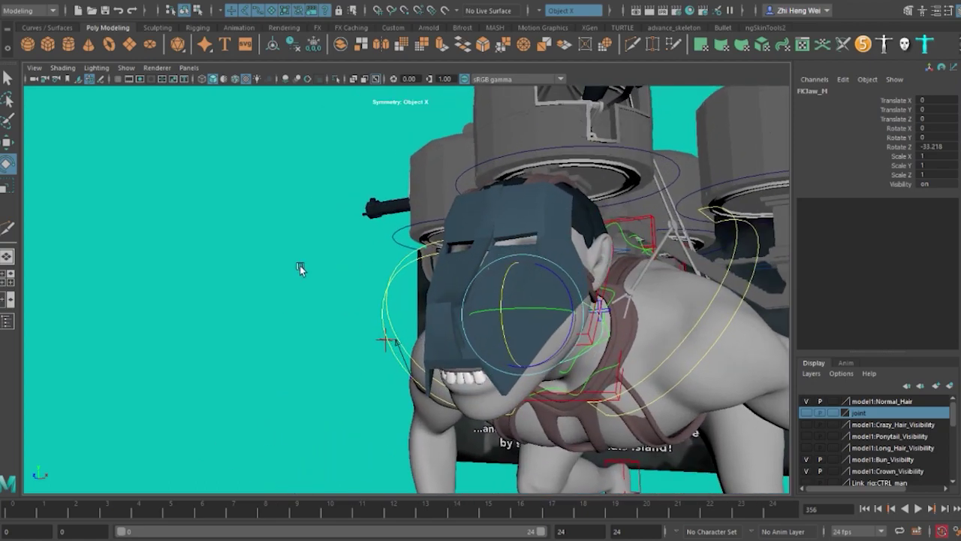
{"action": "left_click_drag", "start_coordinate": [481, 387], "coordinate": [411, 300], "text": "alt"}
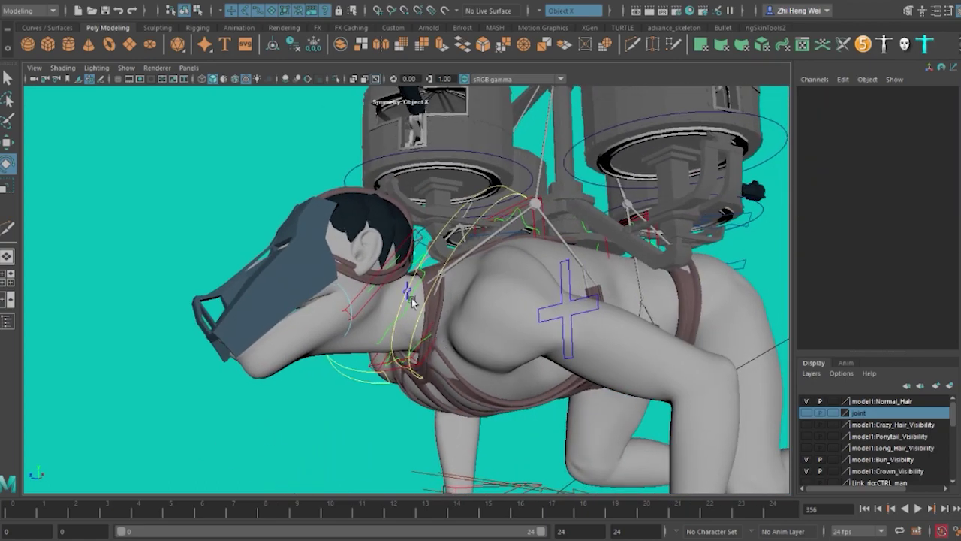
{"action": "left_click", "coordinate": [343, 284]}
{"action": "scroll", "coordinate": [299, 262], "scroll_direction": "down", "scroll_amount": 5}
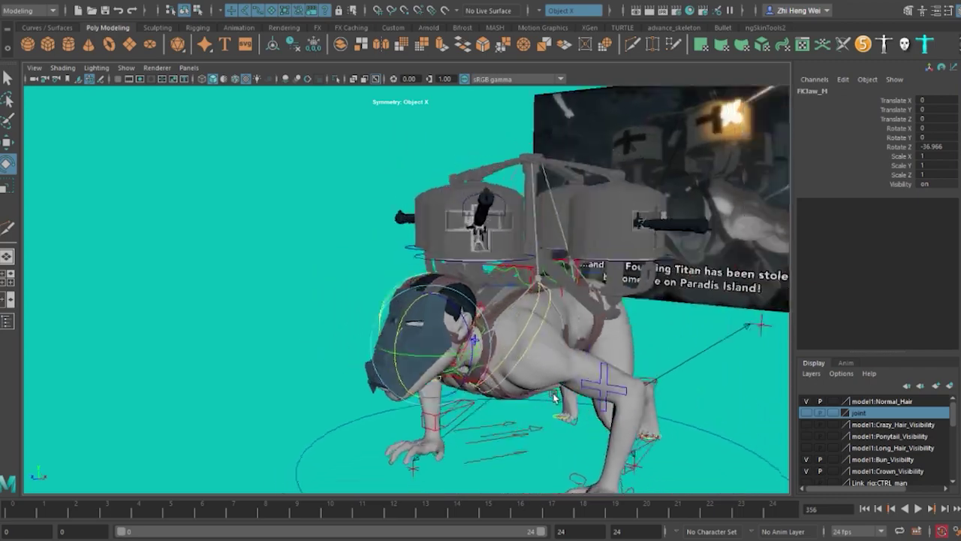
{"action": "mouse_move", "coordinate": [299, 261]}
{"action": "left_mouse_down", "text": "alt"}
{"action": "mouse_move", "coordinate": [586, 330]}
{"action": "mouse_move", "coordinate": [464, 324]}
{"action": "left_mouse_up", "text": "alt"}
{"action": "left_click", "coordinate": [595, 334]}
{"action": "left_click_drag", "start_coordinate": [269, 353], "coordinate": [605, 367], "text": "alt"}
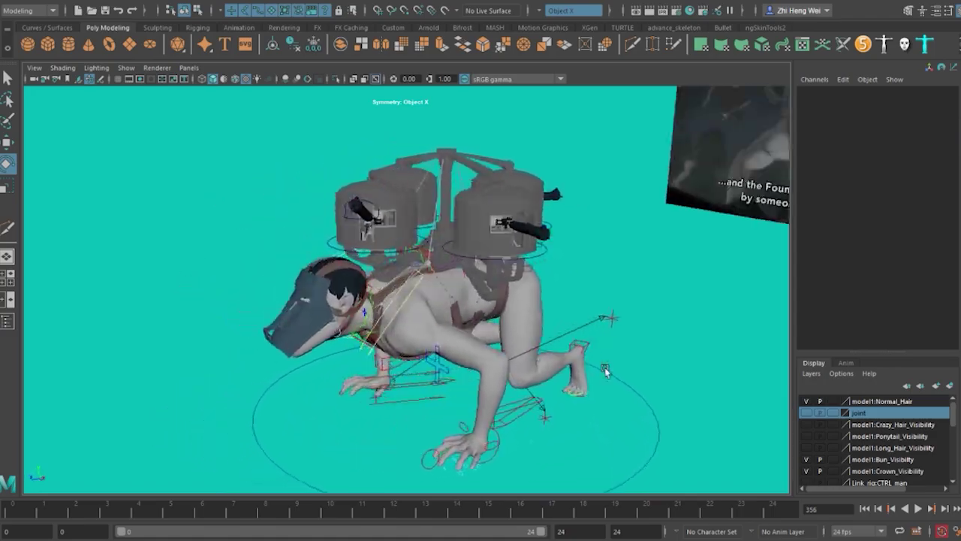